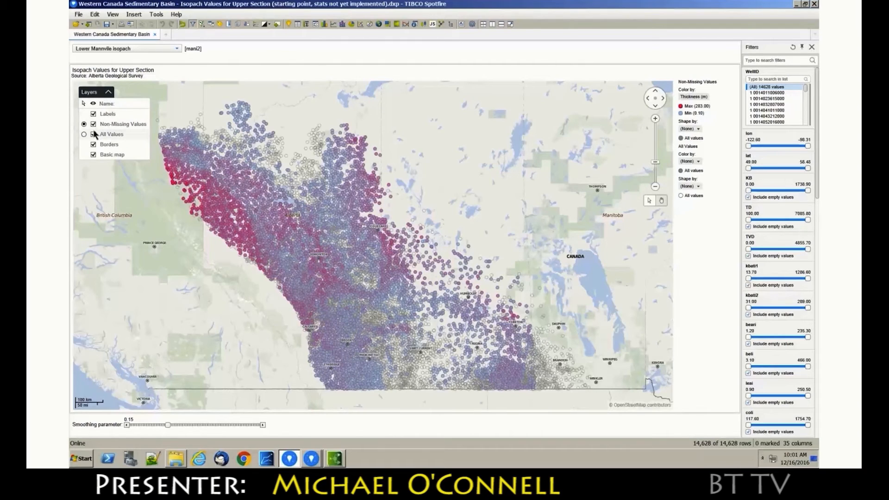
Hide the All Values layer on the map, and show it again to compare the well coverage
{"action": "left_click", "coordinate": [94, 134]}
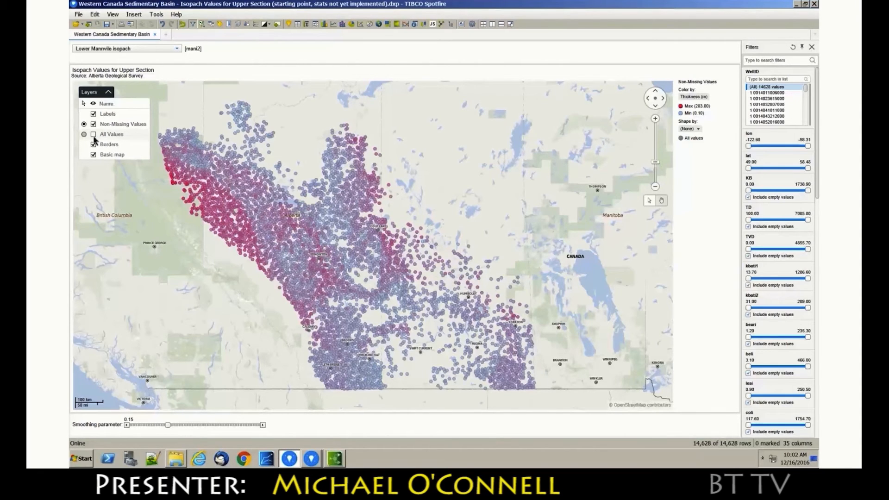
{"action": "left_click", "coordinate": [93, 134]}
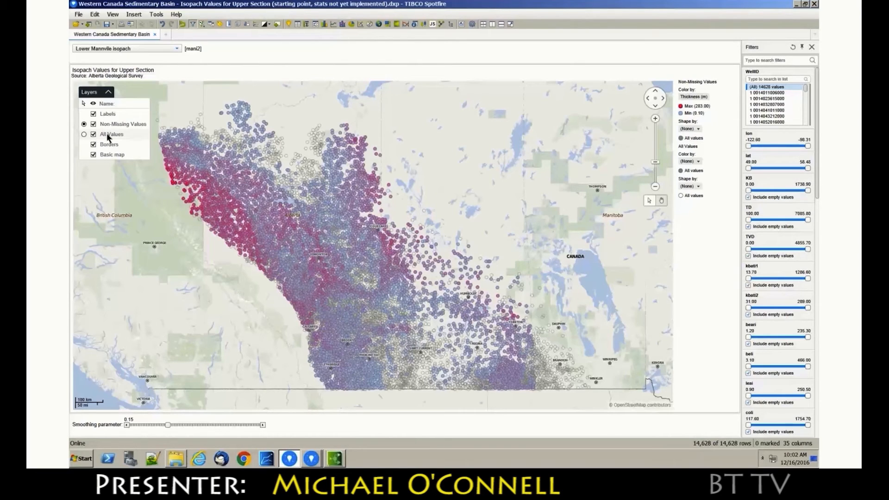
Insert the [TERR] Contour Lines data function into the analysis
{"action": "left_click", "coordinate": [135, 16]}
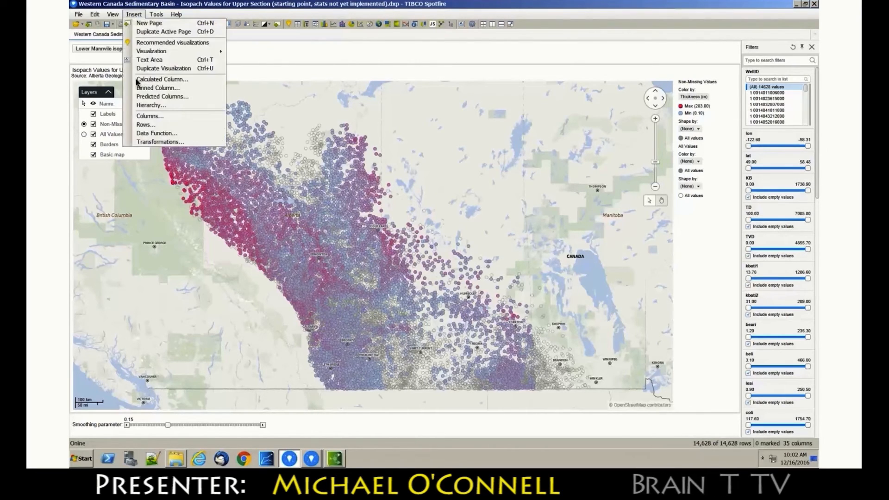
{"action": "left_click", "coordinate": [148, 134]}
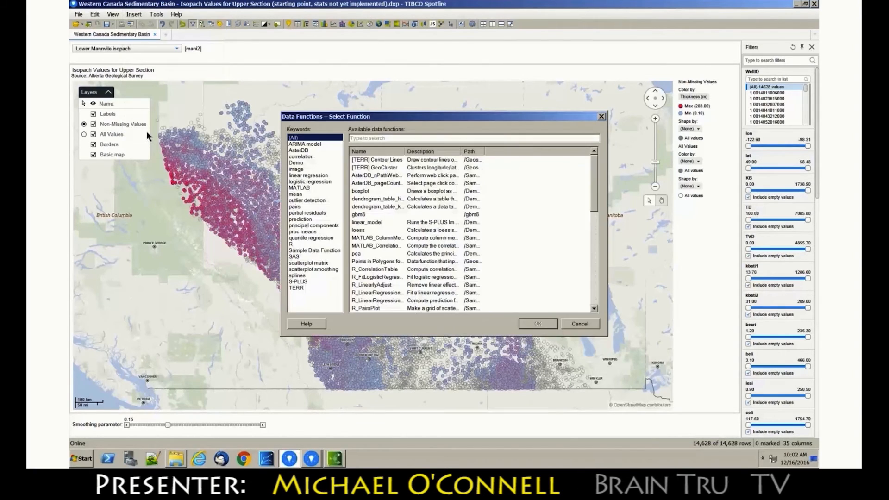
{"action": "left_click", "coordinate": [363, 160]}
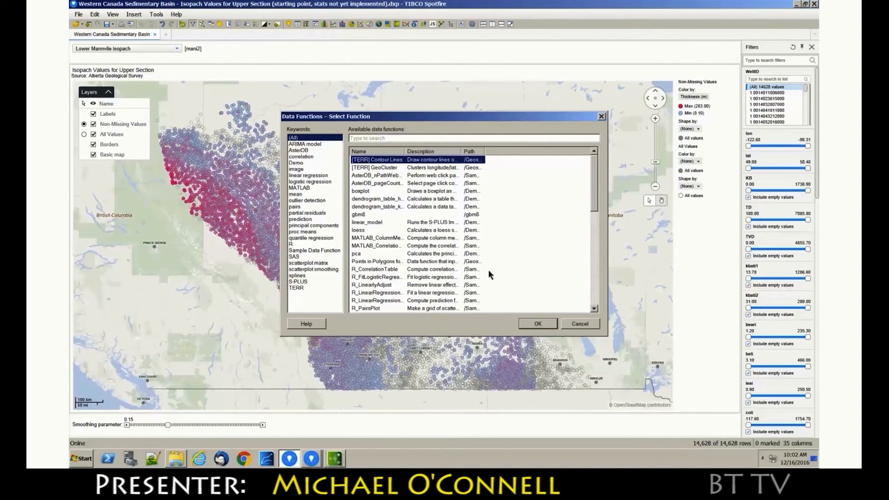
{"action": "left_click", "coordinate": [532, 325]}
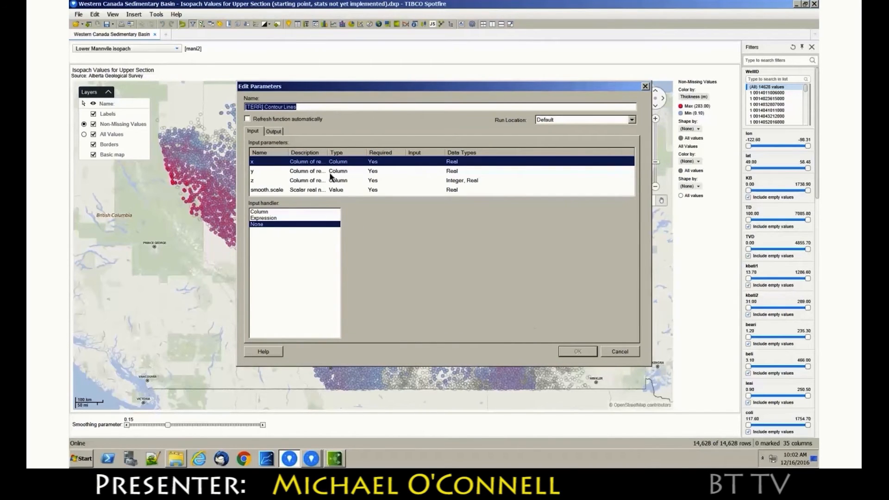
Assign the lon column to input parameter x and the lat column to y, both from the Isopach Values table
{"action": "left_click_drag", "start_coordinate": [367, 155], "coordinate": [474, 156]}
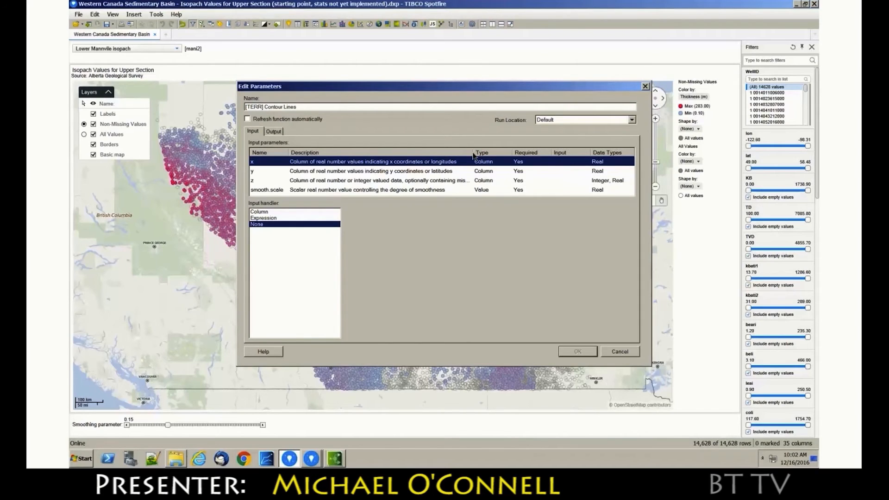
{"action": "left_click", "coordinate": [301, 211]}
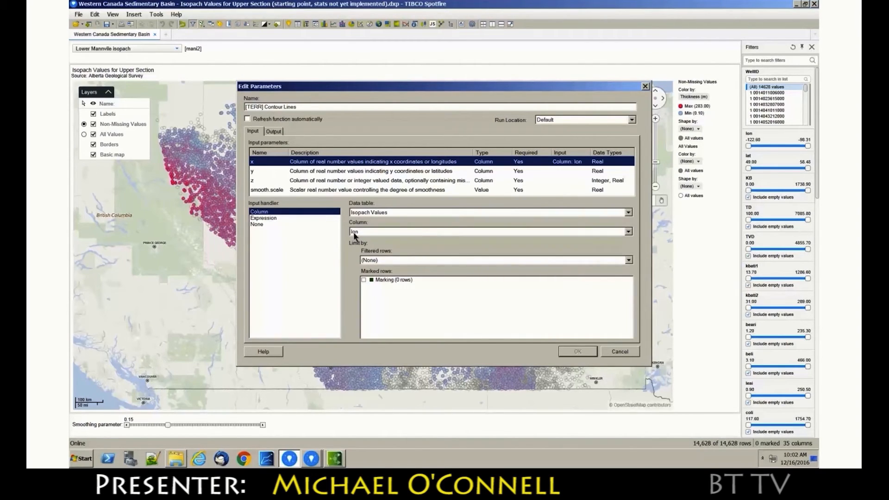
{"action": "left_click", "coordinate": [293, 171]}
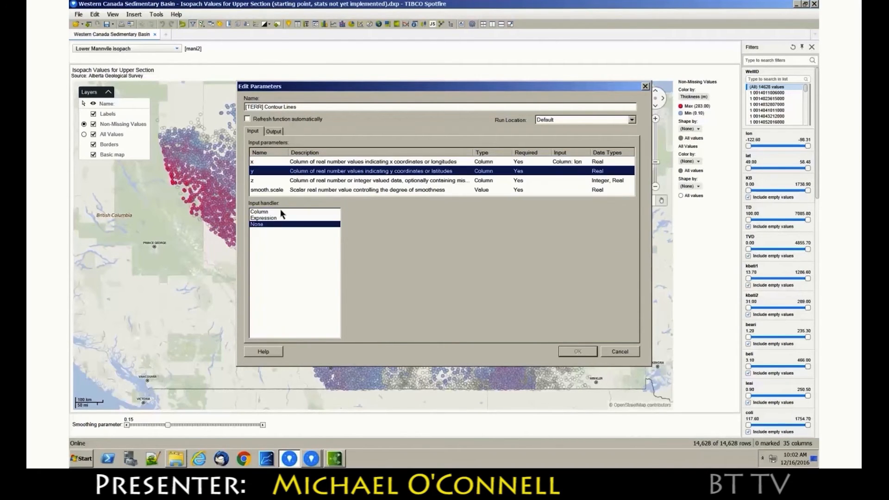
{"action": "left_click", "coordinate": [280, 212]}
{"action": "left_click", "coordinate": [359, 232]}
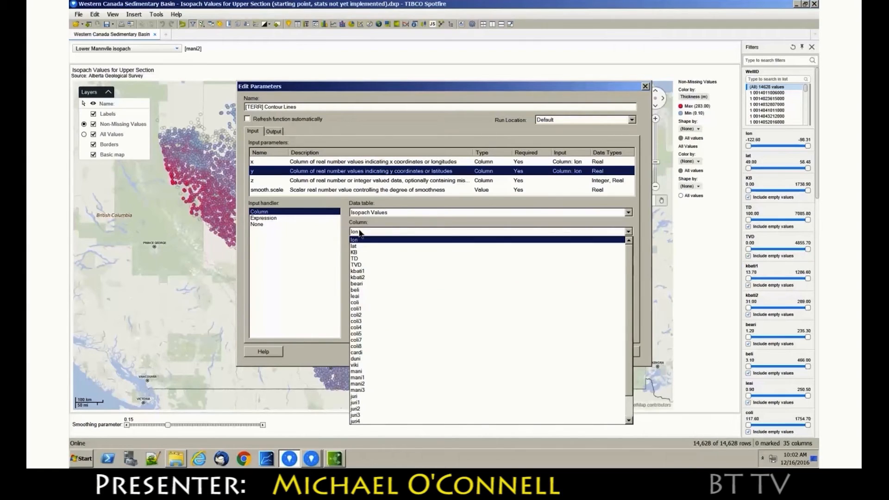
{"action": "left_click", "coordinate": [361, 248]}
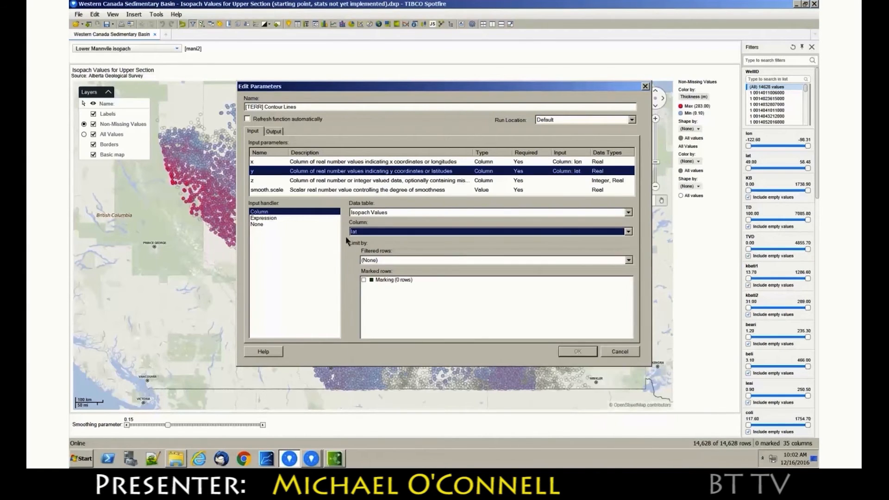
Assign the mani2 column of the Isopach Values table to input parameter z
{"action": "left_click", "coordinate": [268, 180]}
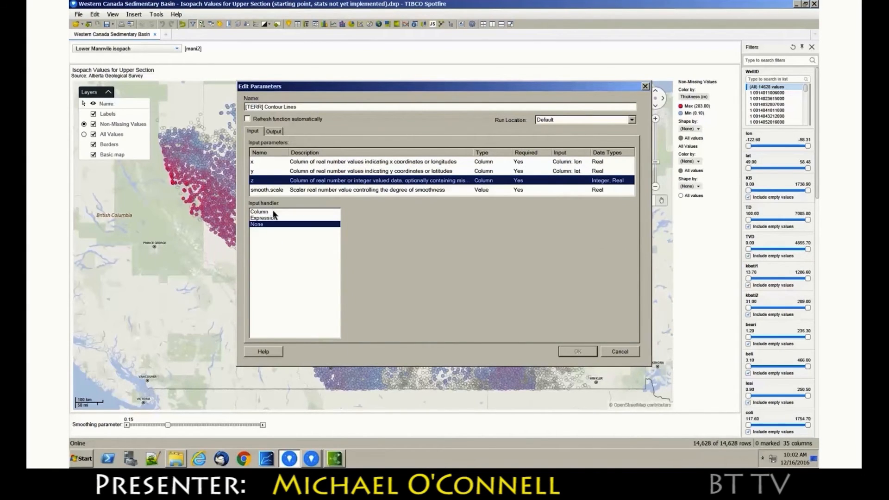
{"action": "left_click", "coordinate": [275, 212]}
{"action": "left_click", "coordinate": [355, 233]}
{"action": "left_click", "coordinate": [355, 233]}
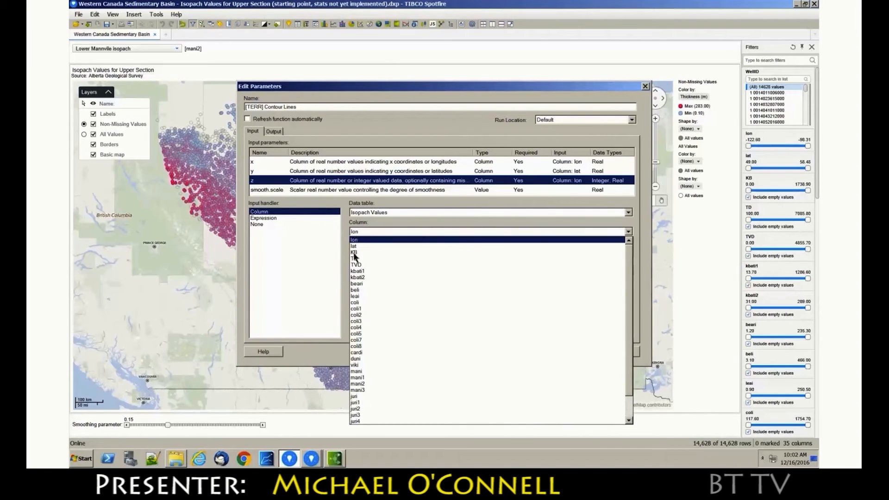
{"action": "left_click", "coordinate": [371, 384]}
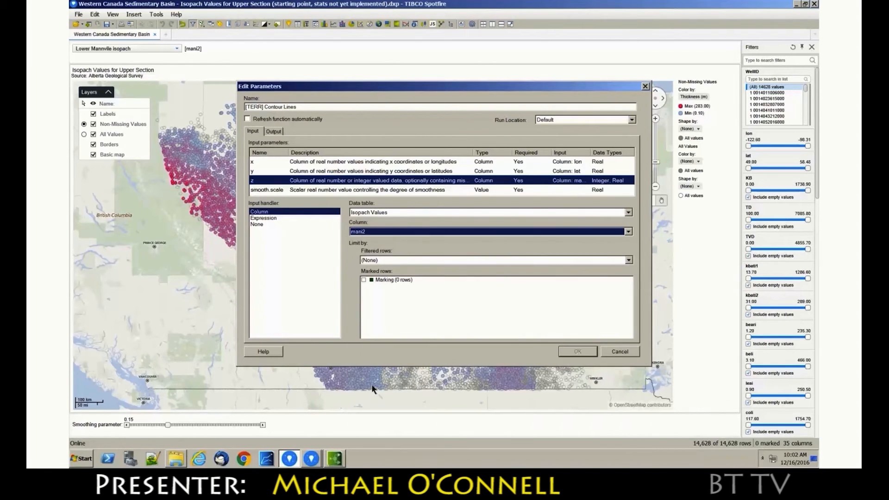
Link the smooth.scale input parameter to the document property theta
{"action": "left_click", "coordinate": [267, 190]}
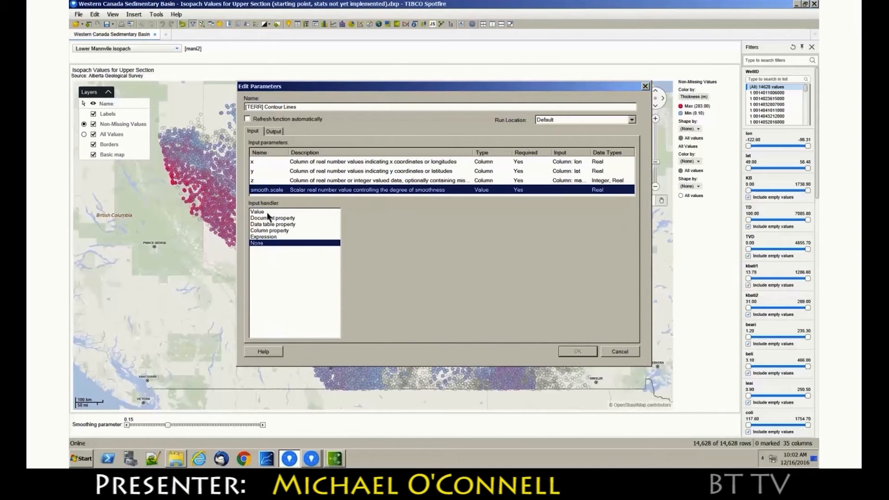
{"action": "left_click", "coordinate": [272, 219]}
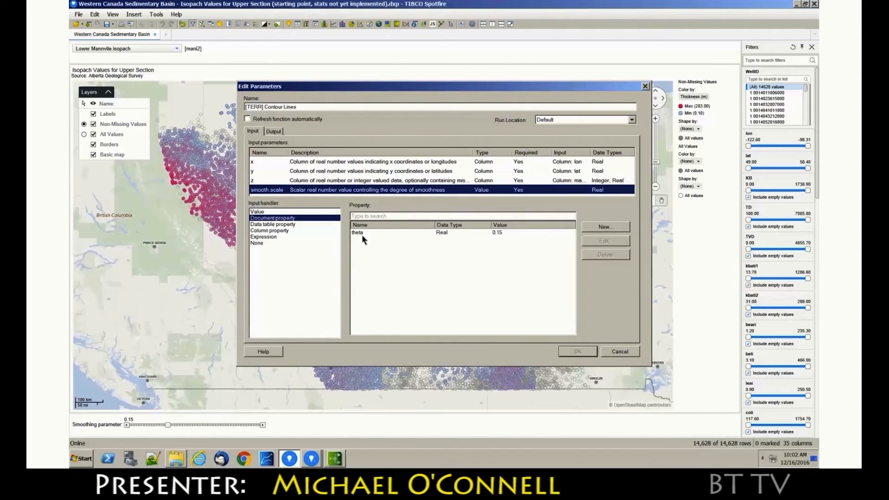
{"action": "left_click", "coordinate": [362, 233]}
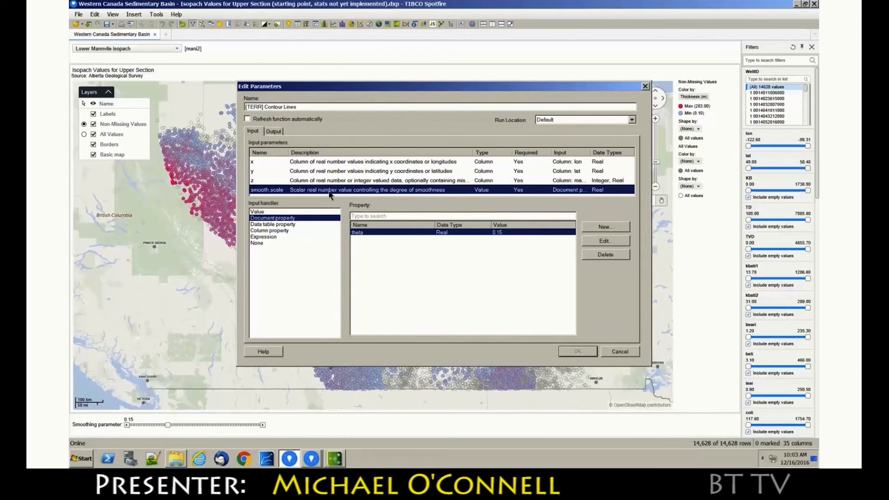
Send the Contour Lines output to a new data table named Contour Lines and run the data function
{"action": "left_click", "coordinate": [274, 132]}
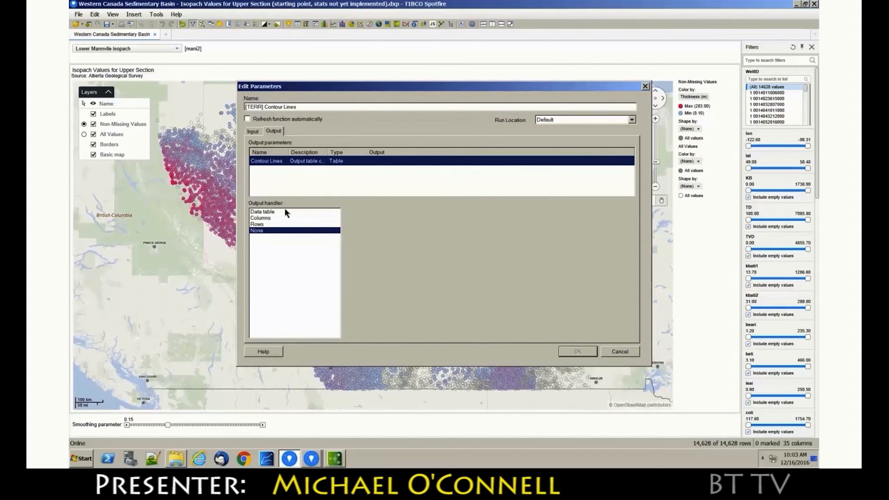
{"action": "left_click", "coordinate": [287, 212]}
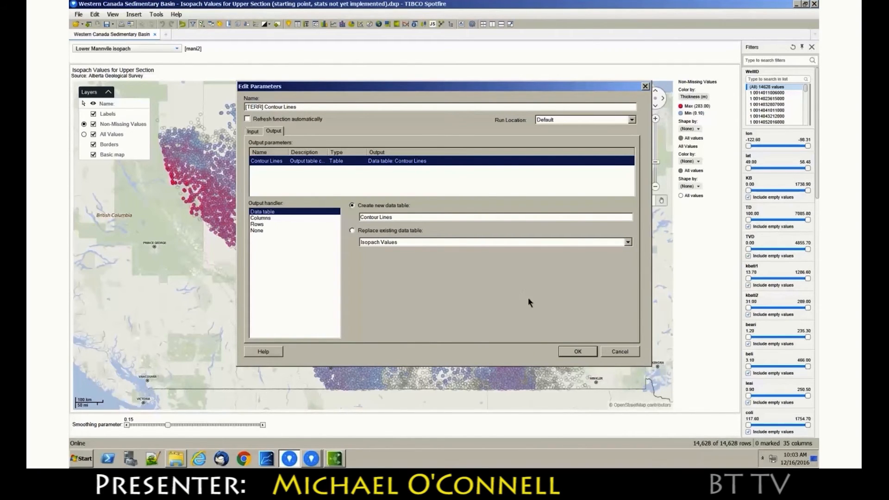
{"action": "left_click", "coordinate": [579, 352]}
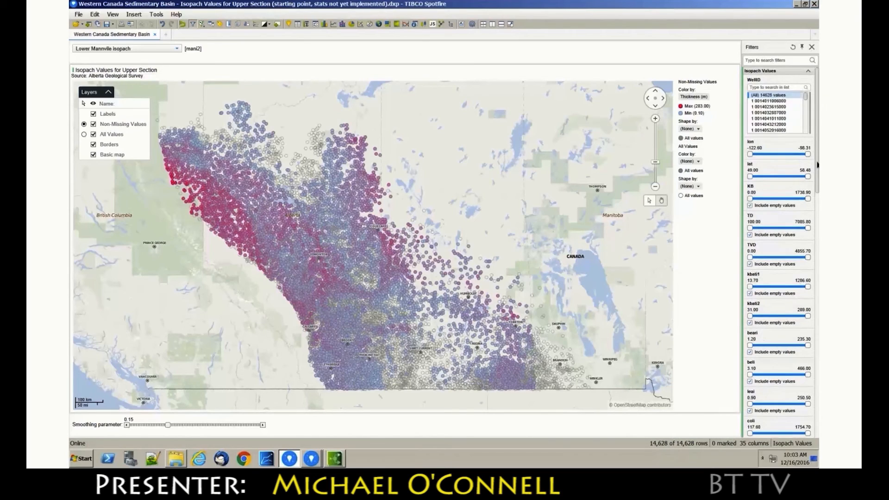
Add the Contour Lines data table to the isopach map as a new layer
{"action": "left_click_drag", "start_coordinate": [818, 189], "coordinate": [811, 440]}
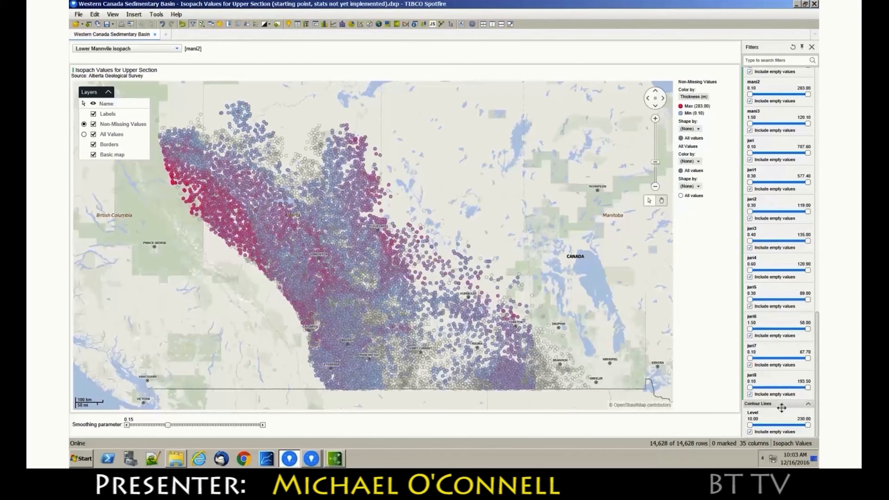
{"action": "left_click_drag", "start_coordinate": [782, 408], "coordinate": [422, 248]}
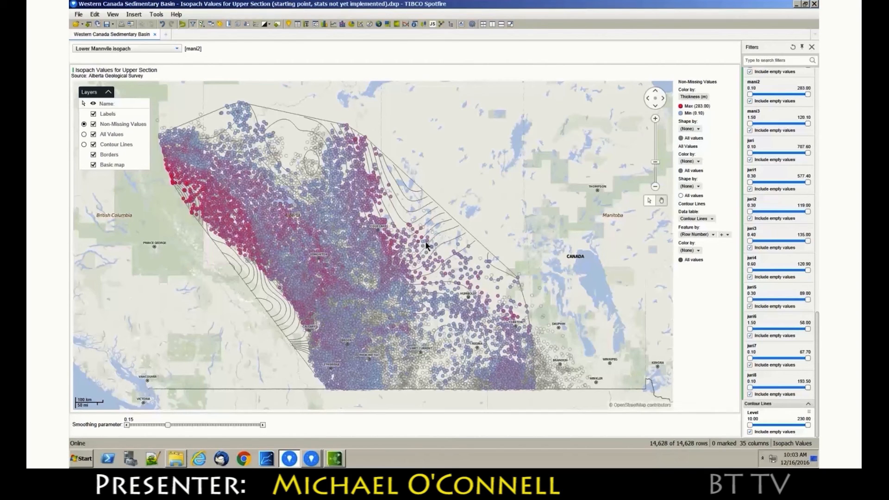
Increase the line weight of the map's Contour Lines layer in its appearance settings
{"action": "right_click", "coordinate": [425, 225]}
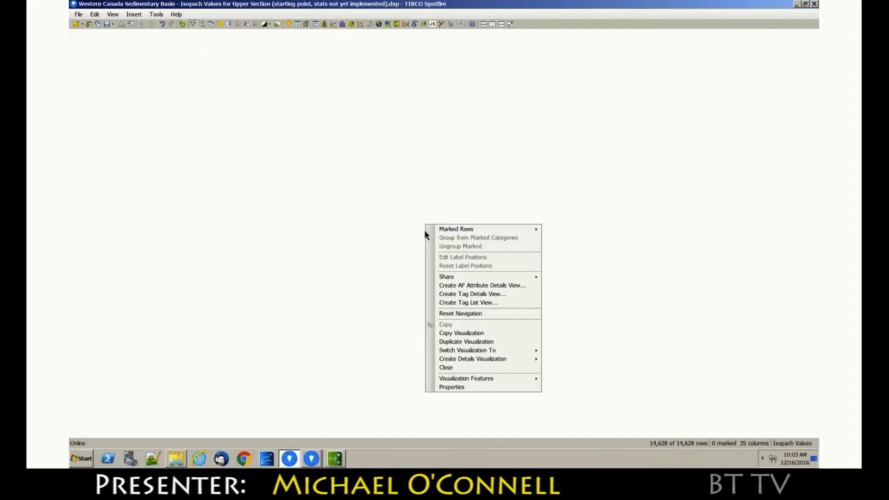
{"action": "left_click", "coordinate": [446, 388]}
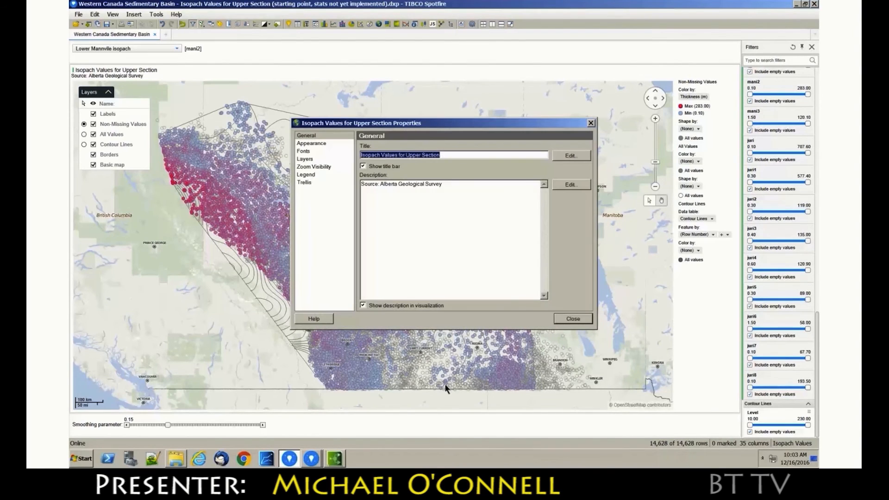
{"action": "left_click", "coordinate": [314, 160]}
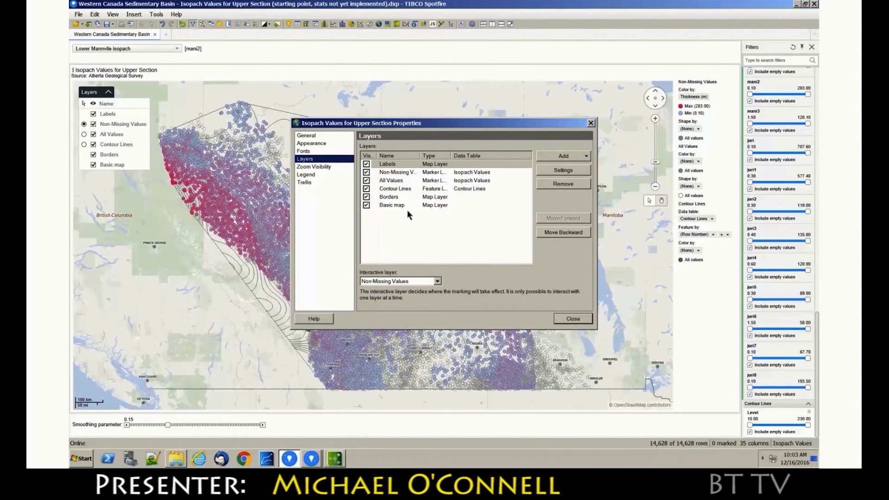
{"action": "left_click", "coordinate": [407, 190]}
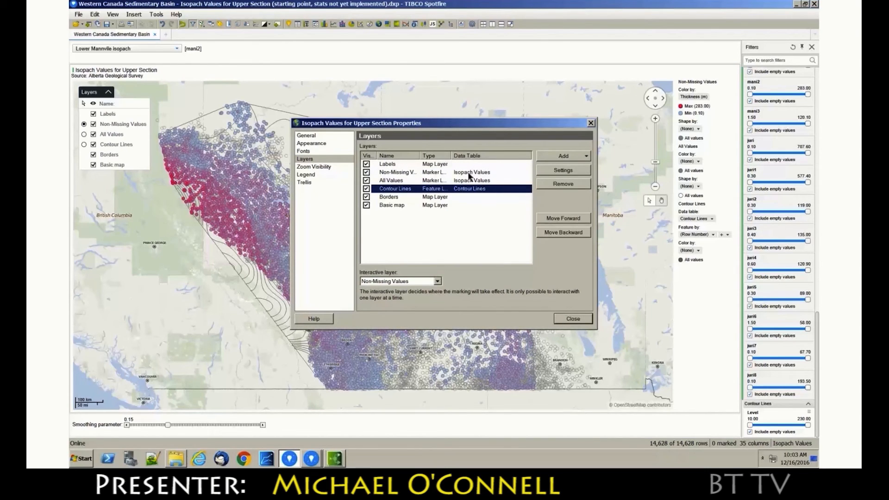
{"action": "left_click", "coordinate": [552, 172]}
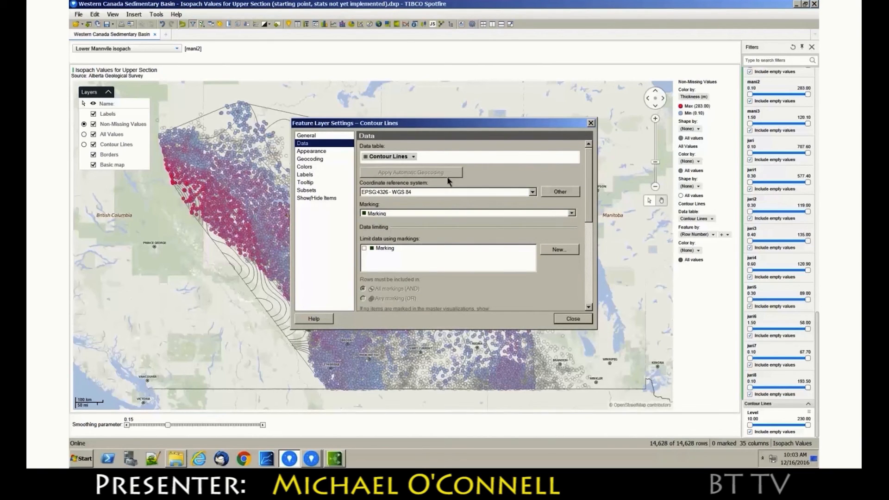
{"action": "left_click", "coordinate": [319, 153]}
{"action": "left_click", "coordinate": [382, 174]}
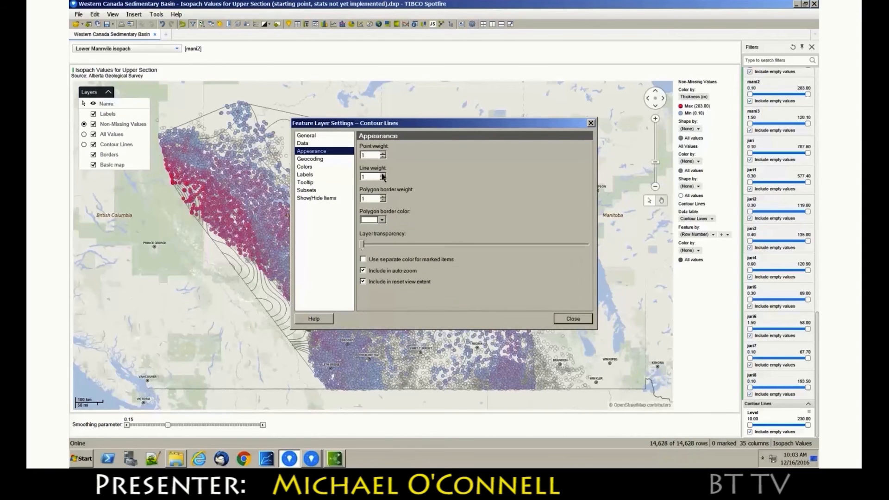
Color the Contour Lines layer by Sum(Level)
{"action": "left_click", "coordinate": [335, 167]}
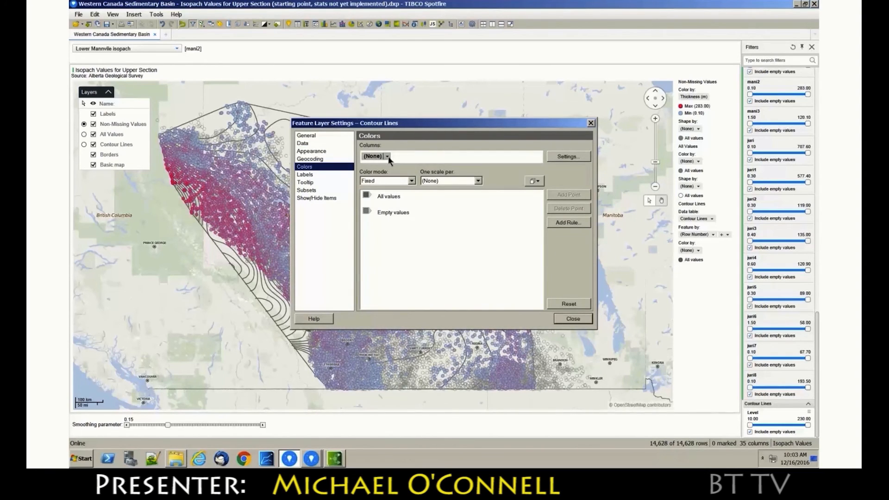
{"action": "left_click", "coordinate": [387, 156]}
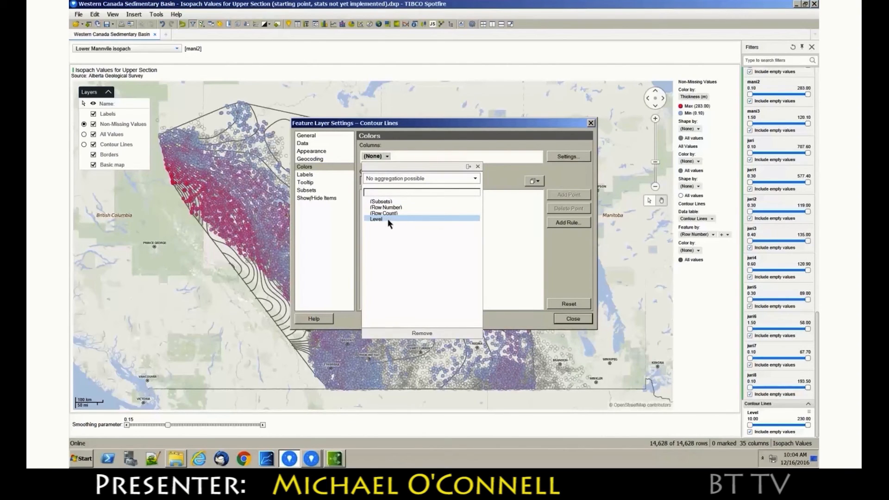
{"action": "left_click", "coordinate": [388, 218]}
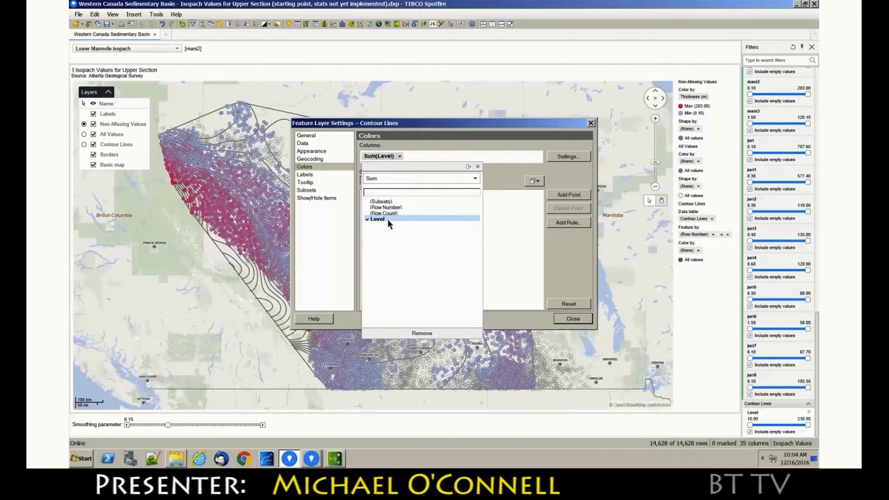
{"action": "left_click", "coordinate": [502, 193]}
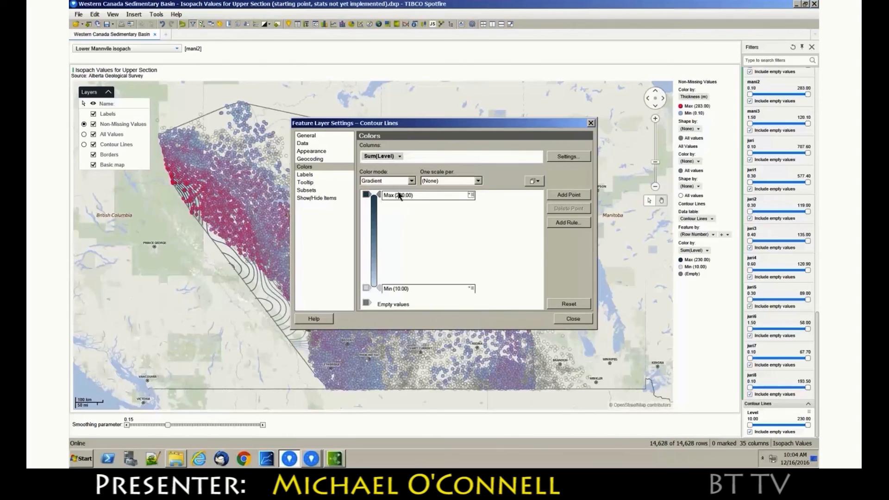
Set the Contour Lines color gradient to dark red at Max and blue at Min, and close the layer settings
{"action": "left_click", "coordinate": [367, 195]}
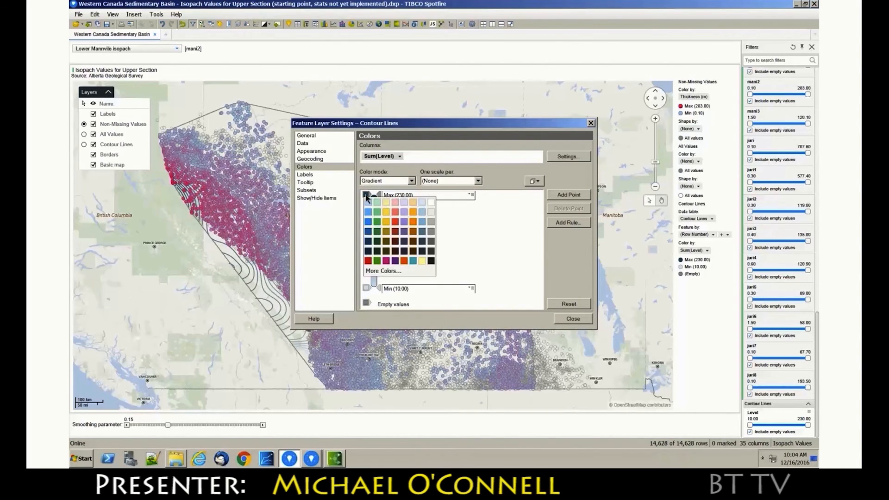
{"action": "left_click", "coordinate": [395, 231]}
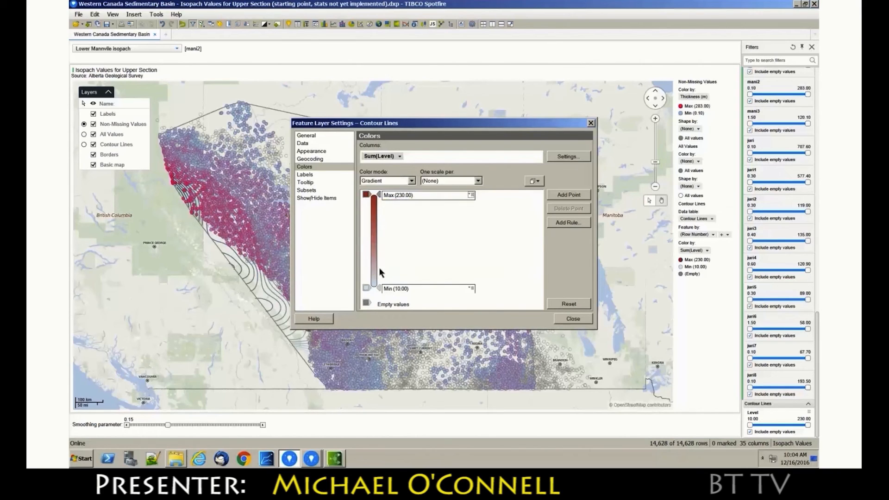
{"action": "left_click", "coordinate": [366, 288]}
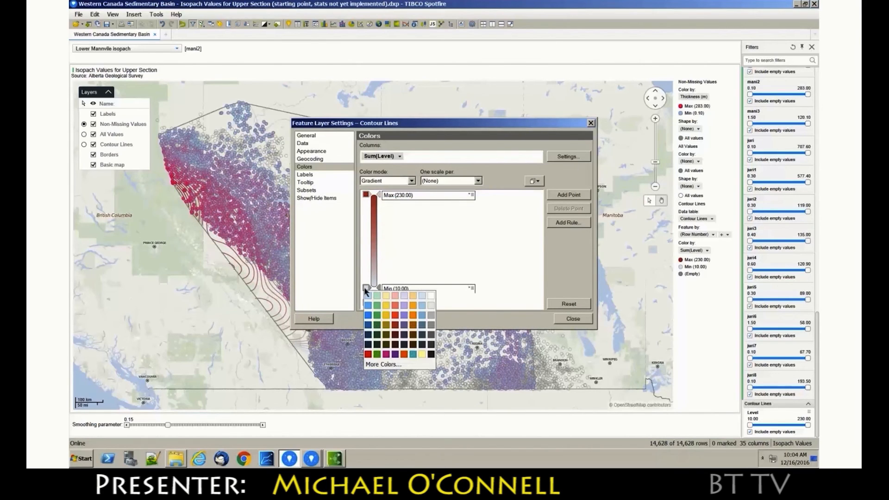
{"action": "left_click", "coordinate": [370, 315]}
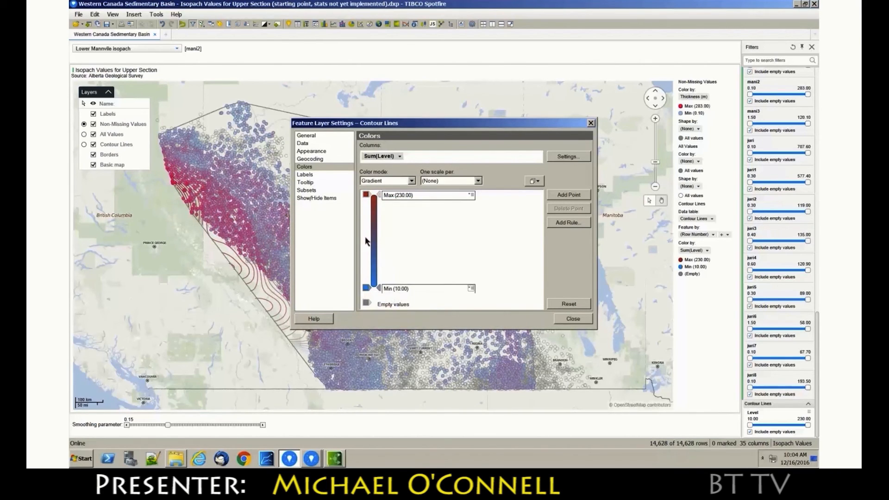
{"action": "left_click", "coordinate": [327, 153]}
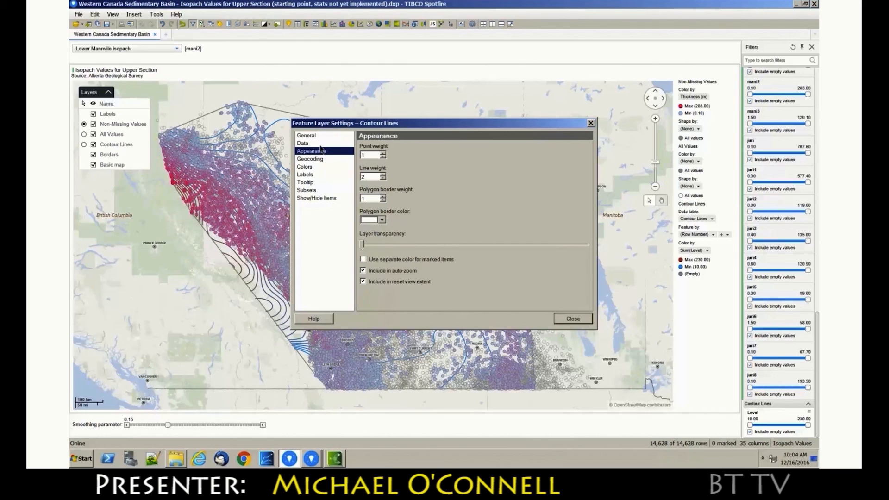
{"action": "left_click", "coordinate": [560, 320]}
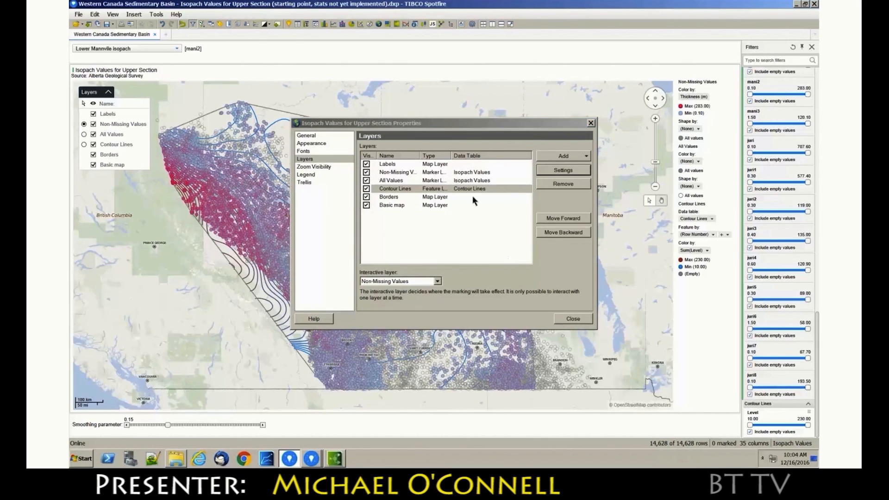
Move the Contour Lines layer forward above the Labels layer in the map's layer order and close the map properties
{"action": "left_click", "coordinate": [547, 221]}
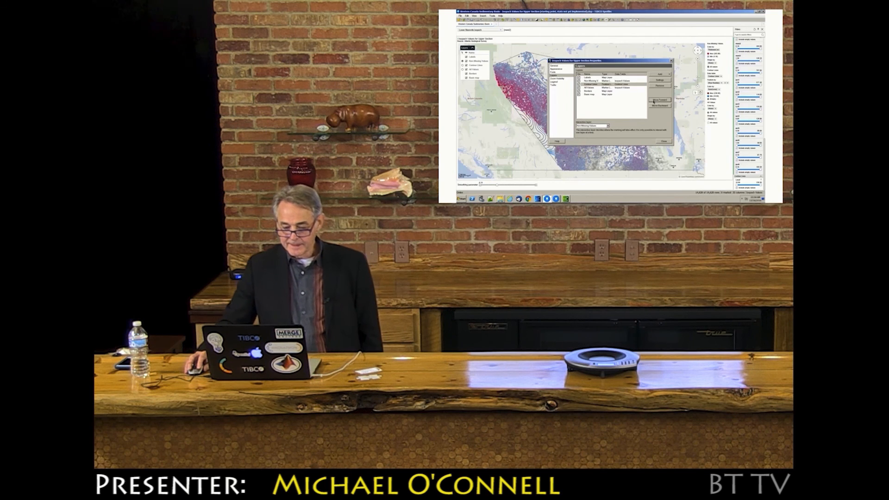
{"action": "left_click", "coordinate": [654, 102]}
{"action": "left_click", "coordinate": [653, 101]}
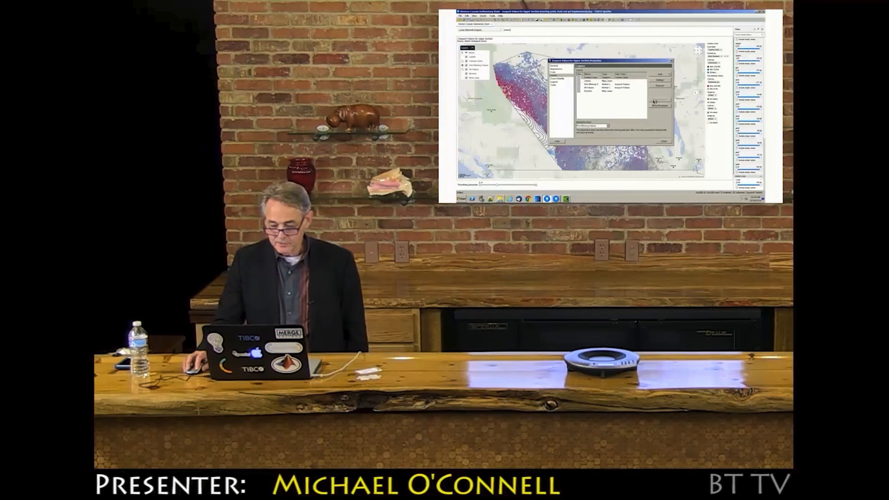
{"action": "left_click", "coordinate": [661, 142]}
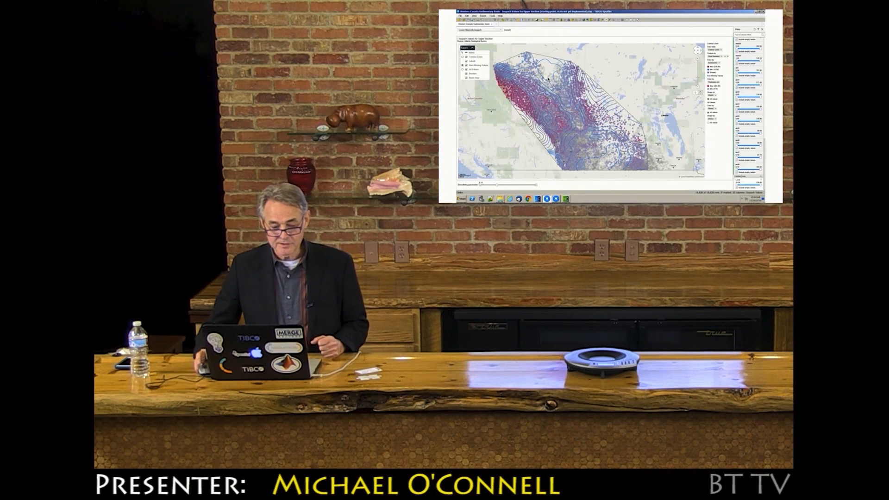
Examine the script of the registered contour lines data function, close it, and switch to the presentation slides
{"action": "left_click", "coordinate": [466, 16]}
{"action": "left_click", "coordinate": [489, 89]}
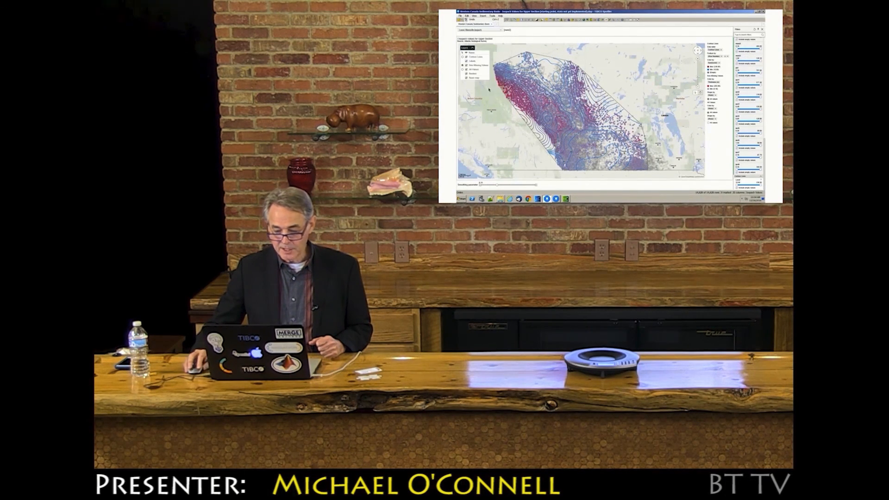
{"action": "left_click", "coordinate": [665, 96]}
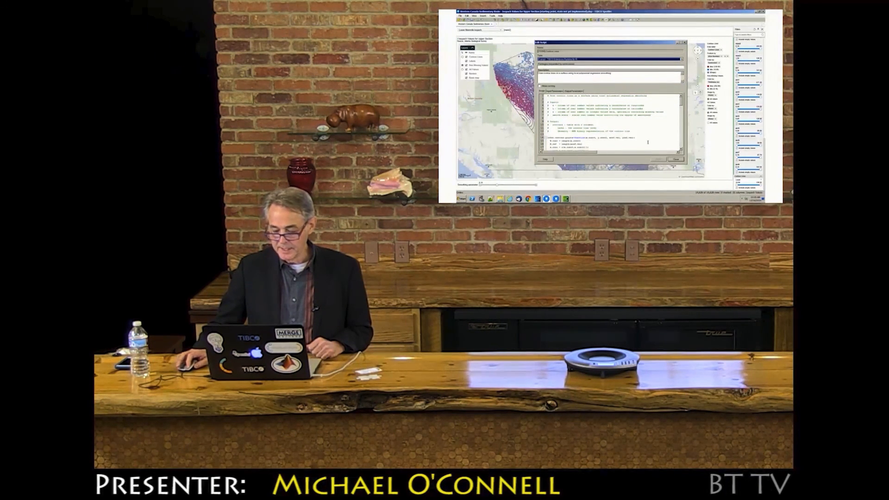
{"action": "left_click", "coordinate": [675, 159]}
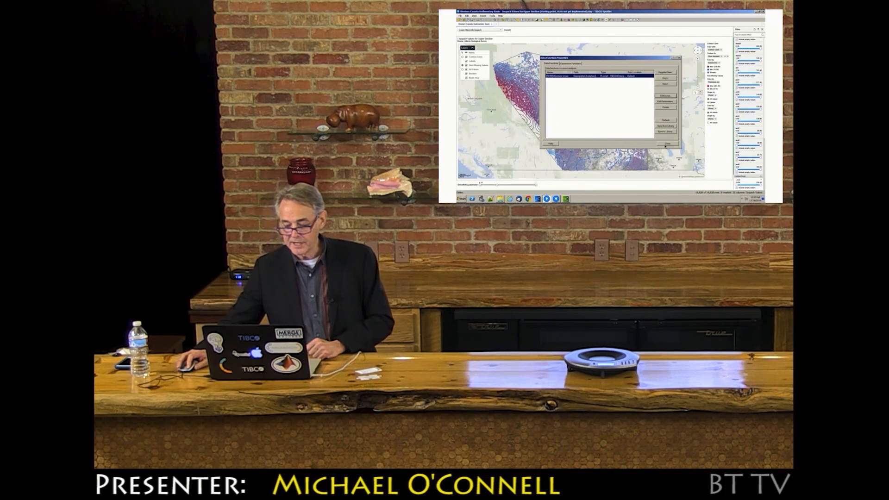
{"action": "left_click", "coordinate": [664, 145]}
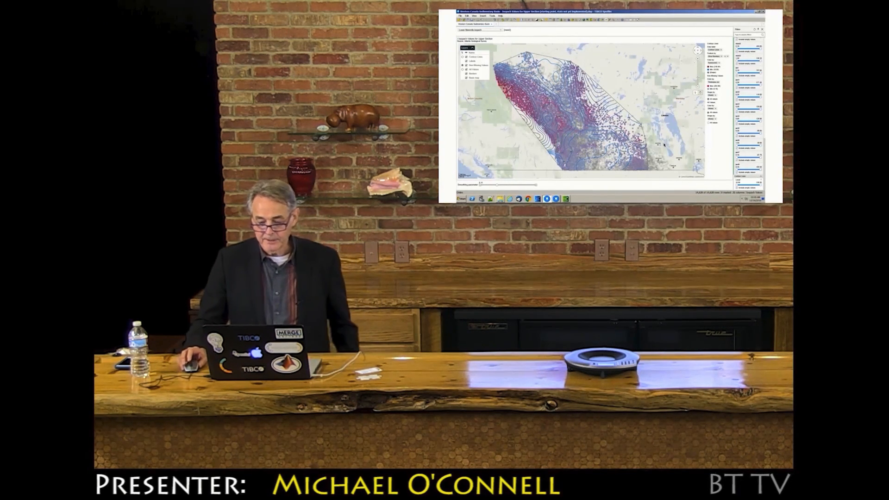
{"action": "key", "text": "ctrl+Left"}
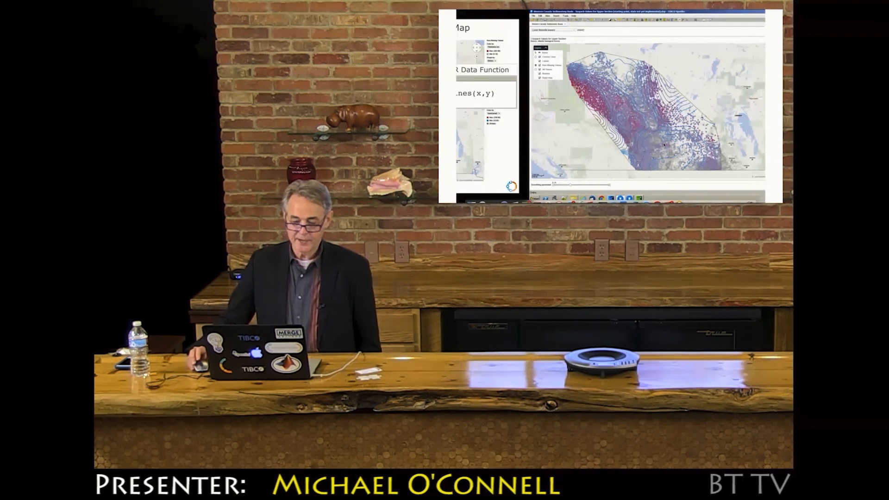